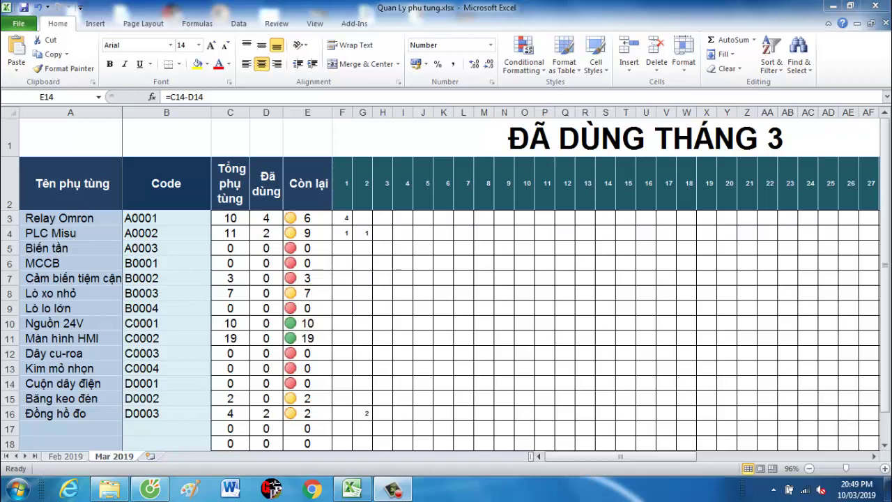
Step: Close the MAX/Min image so the Excel Mar 2019 sheet fills the screen again
left_click(885, 230)
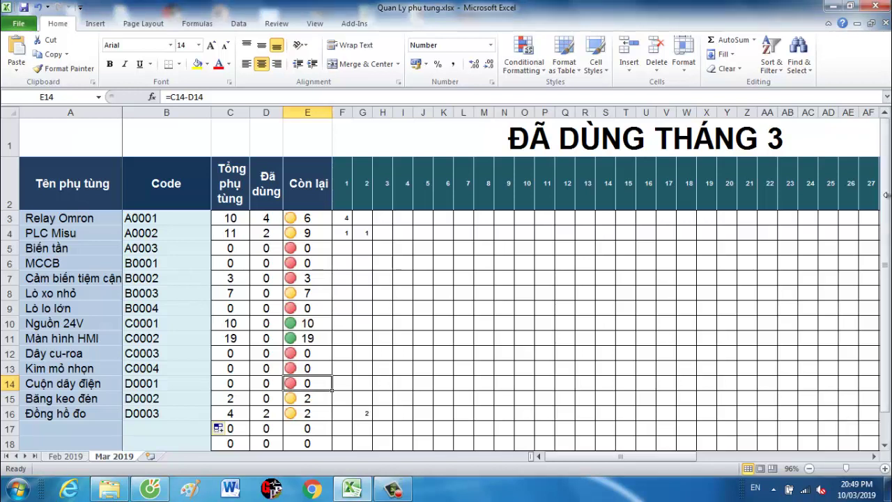
left_click(585, 245)
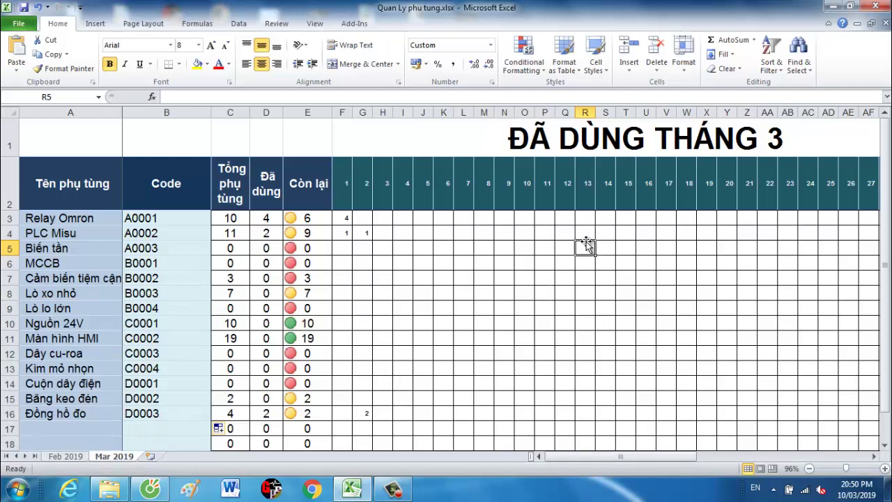
left_click(475, 304)
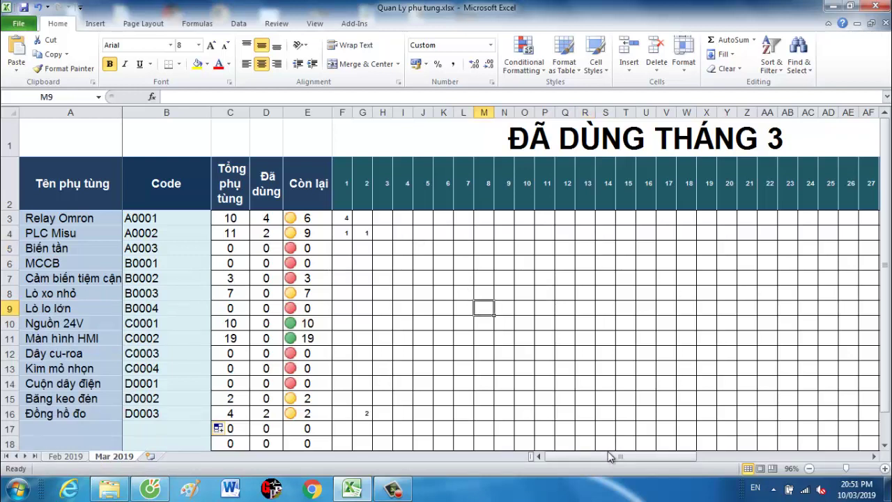
mouse_move(601, 456)
left_mouse_down()
mouse_move(657, 452)
mouse_move(556, 425)
left_mouse_up()
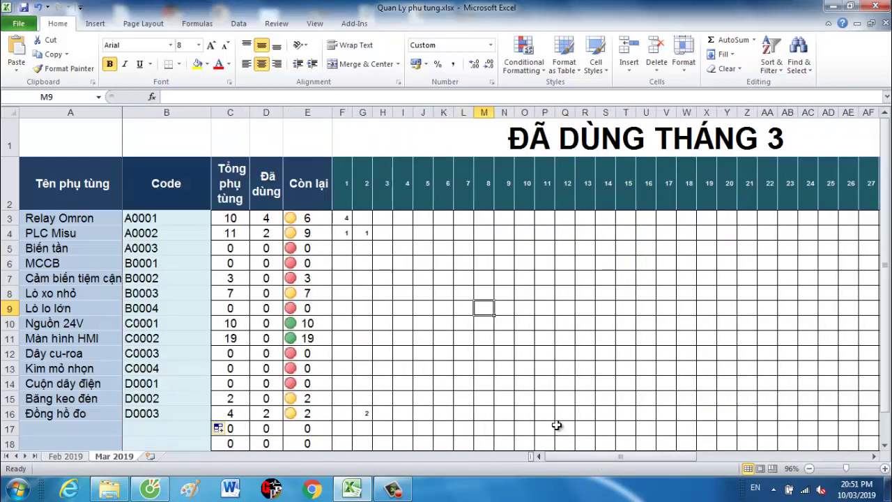
left_click(592, 416)
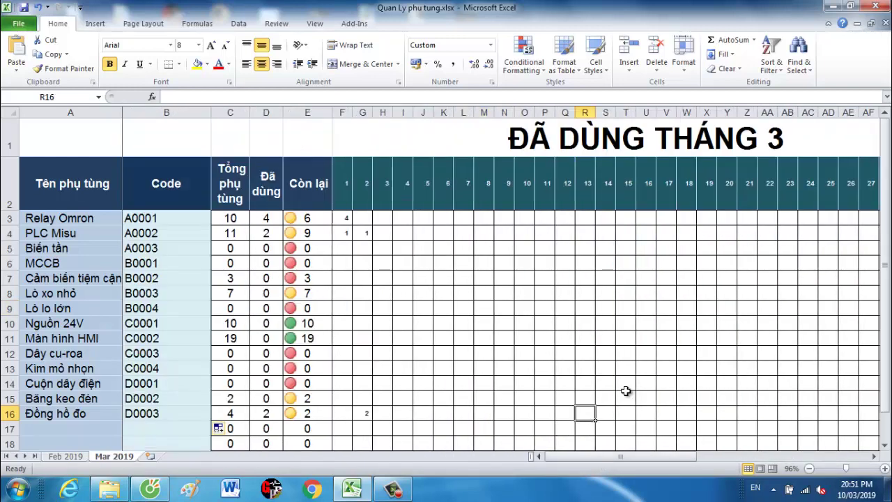
left_click(562, 338)
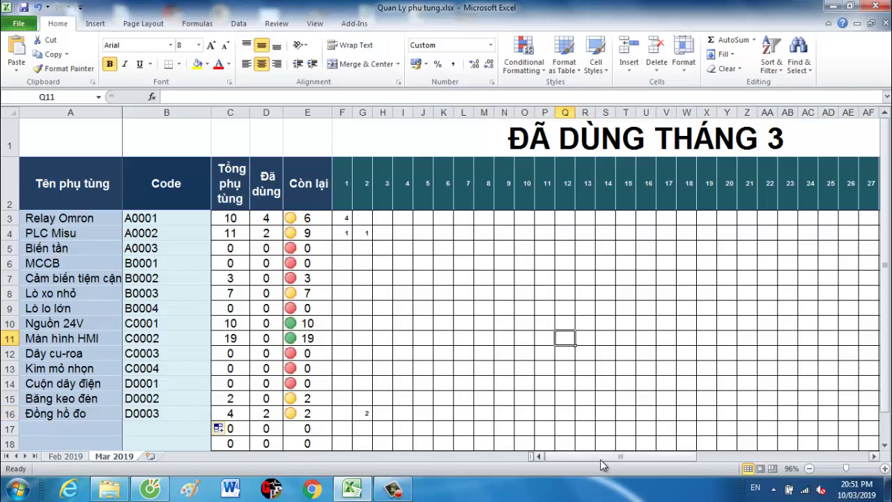
mouse_move(600, 456)
left_mouse_down()
mouse_move(778, 452)
mouse_move(604, 456)
left_mouse_up()
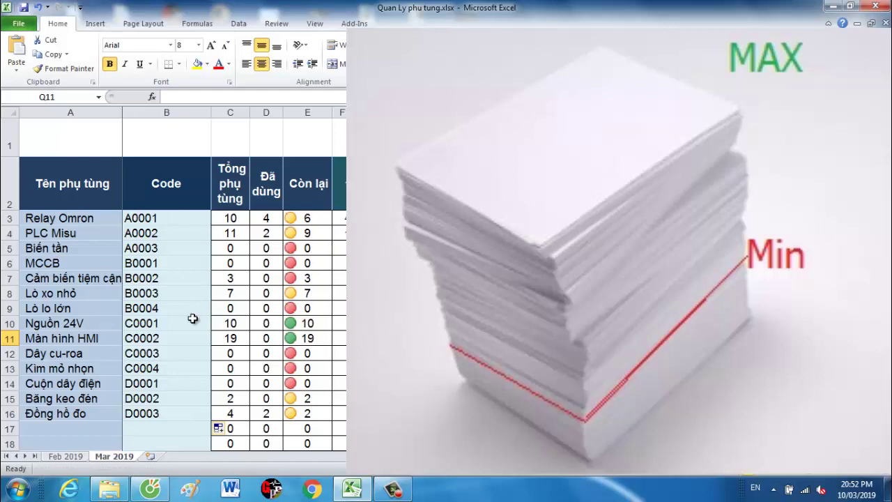
Step: Select the part names in A3:A14 and widen column A so they fit
left_click_drag(87, 219, 78, 379)
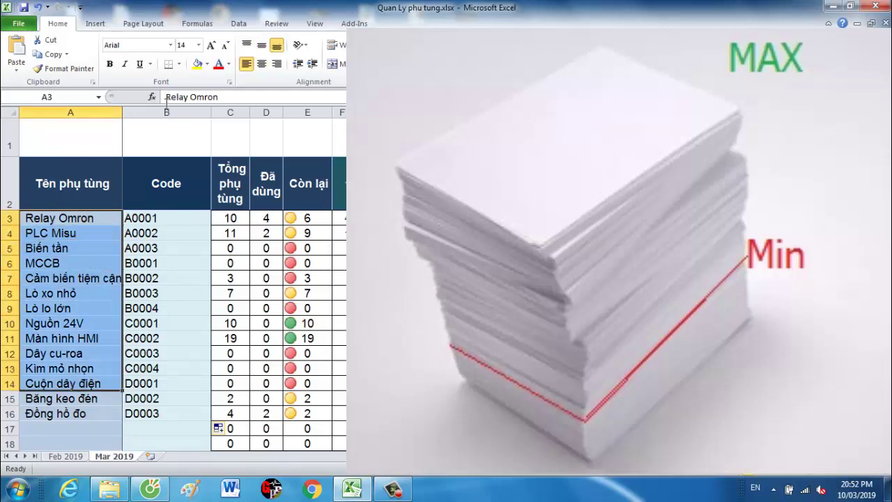
left_click(147, 132)
left_click_drag(122, 113, 136, 116)
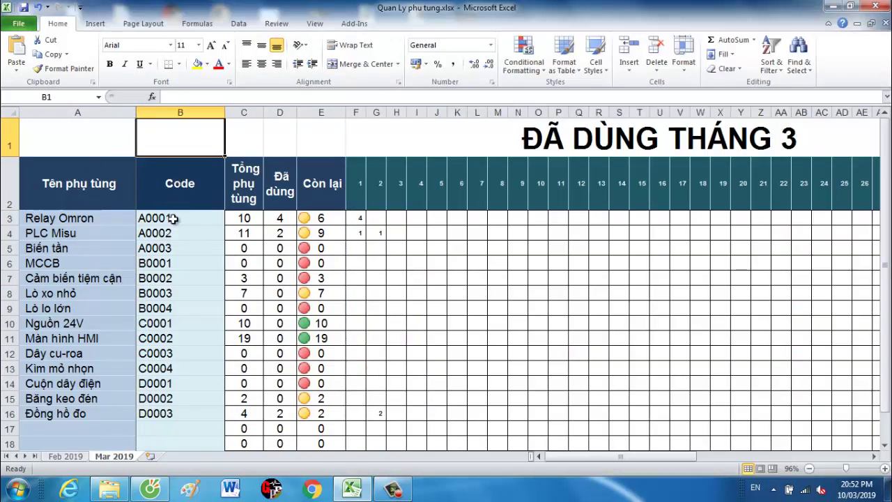
left_click_drag(172, 218, 168, 234)
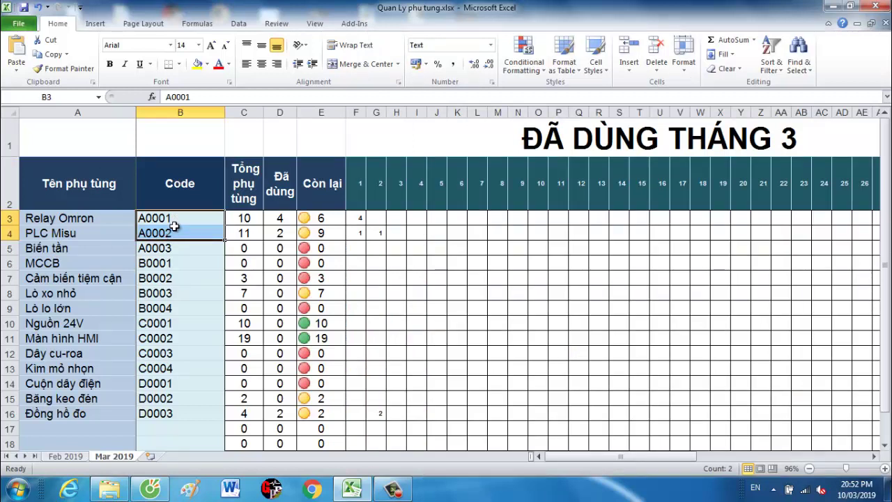
left_click(84, 217)
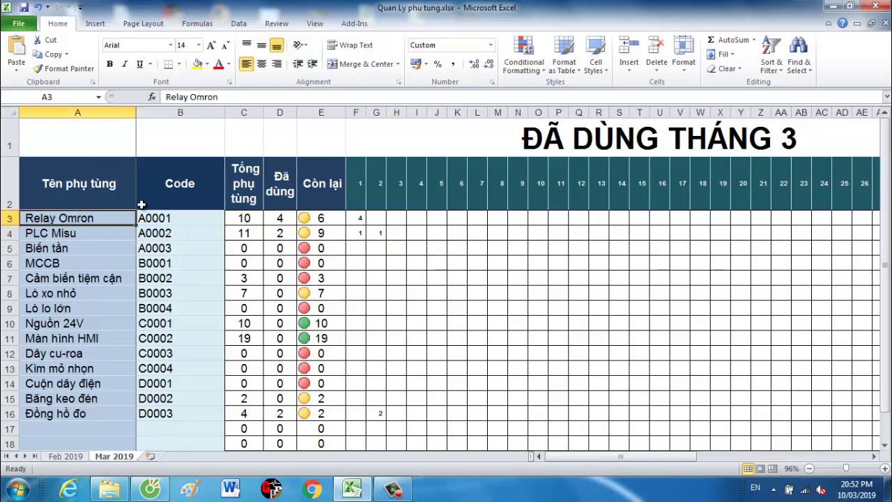
left_click(191, 221)
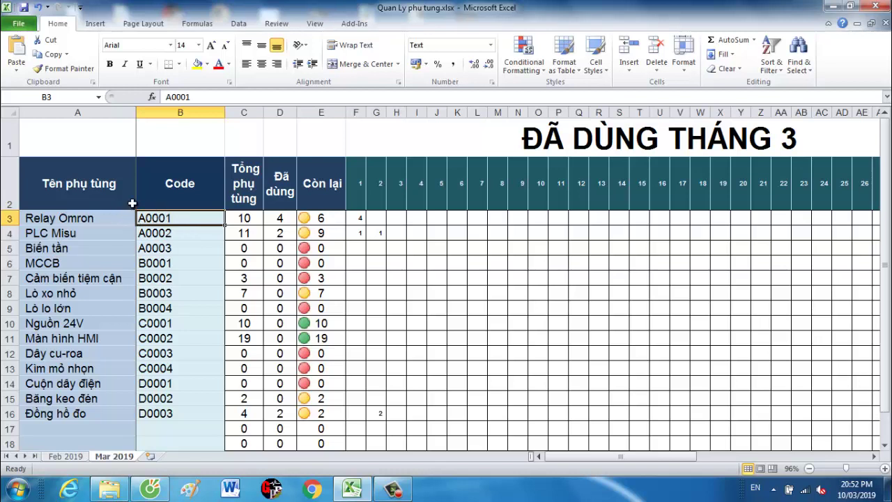
left_click(133, 237)
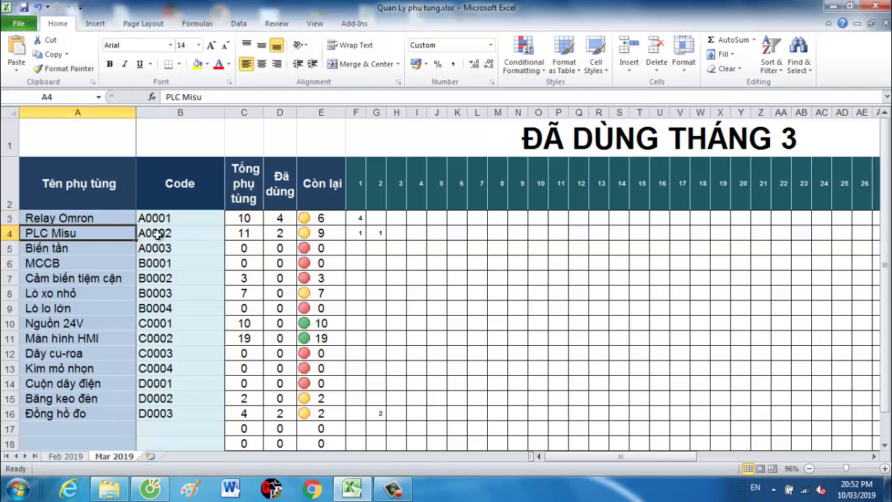
left_click(157, 237)
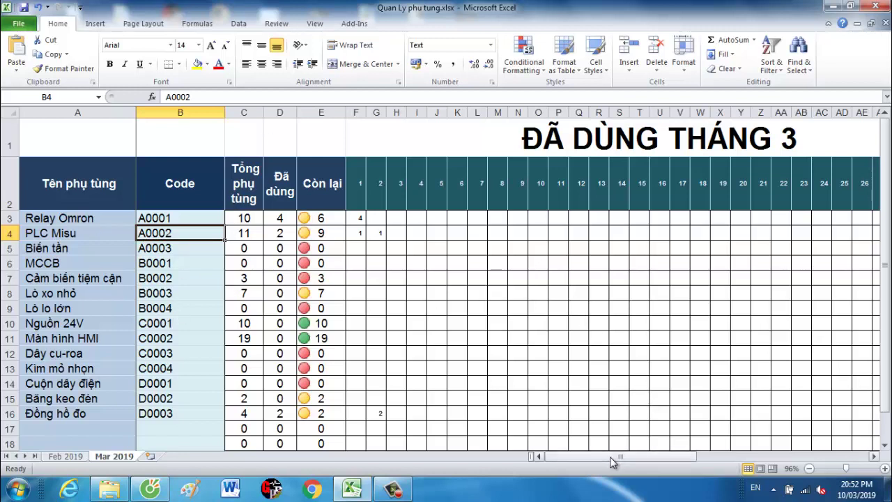
left_click_drag(610, 456, 577, 454)
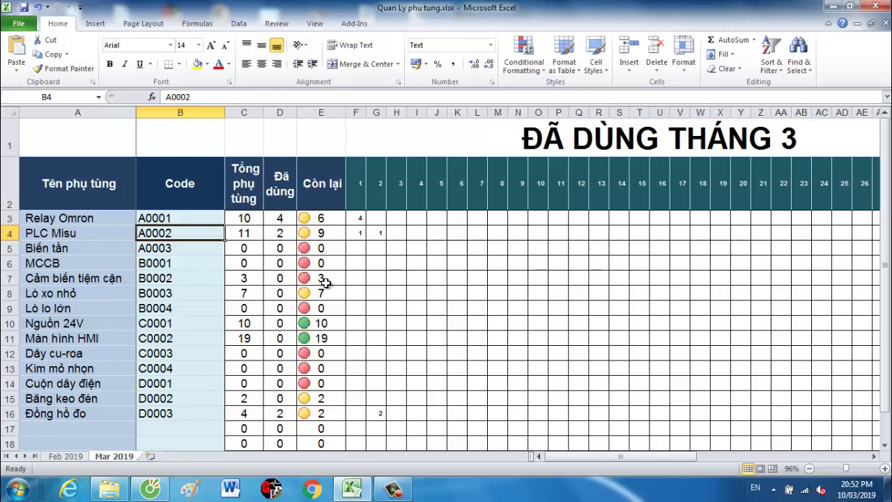
mouse_move(568, 457)
left_mouse_down()
mouse_move(756, 441)
mouse_move(466, 431)
left_mouse_up()
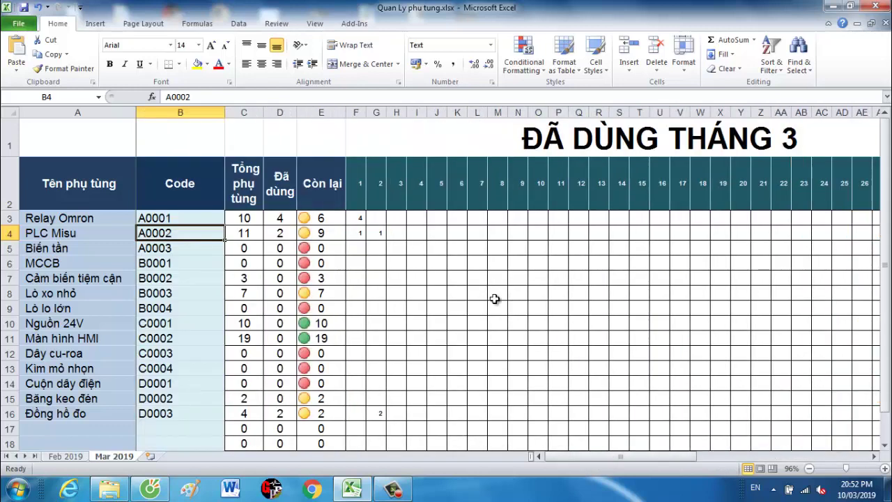
left_click_drag(888, 271, 887, 271)
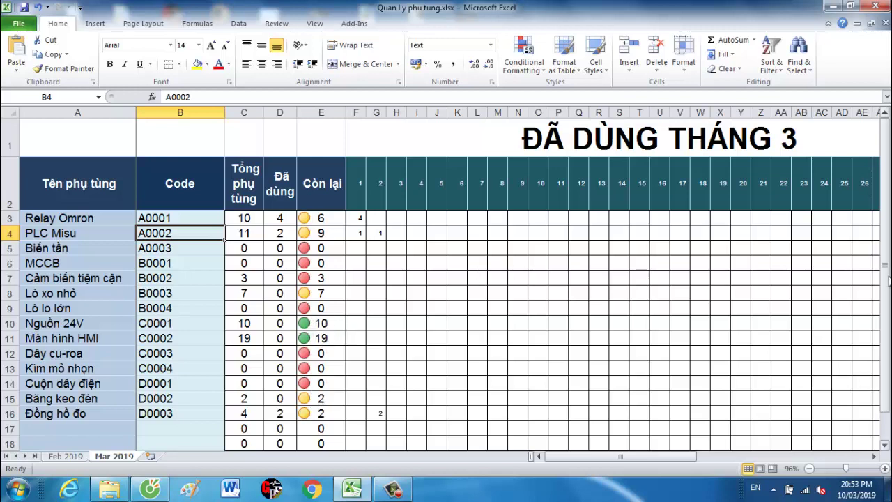
left_click_drag(884, 273, 885, 273)
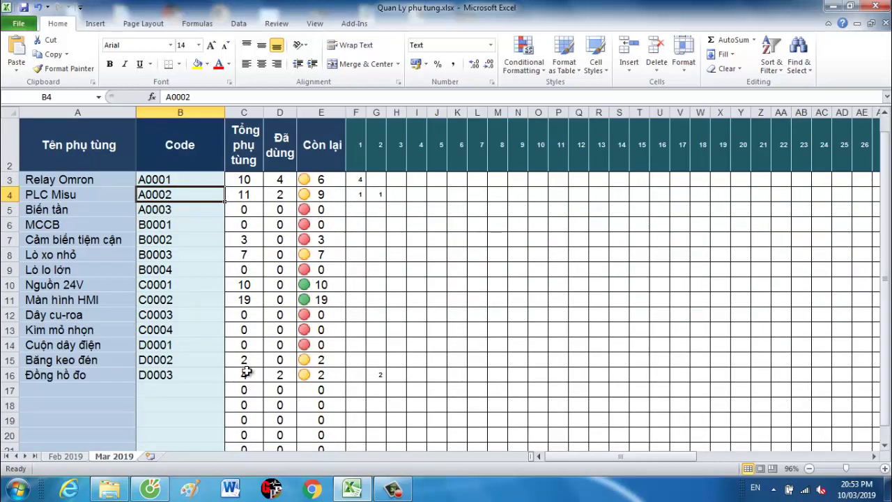
Step: Enter 'Relay nhiệt' in A17 and code E0001 in B17, then check its remaining-stock cell
left_click(87, 392)
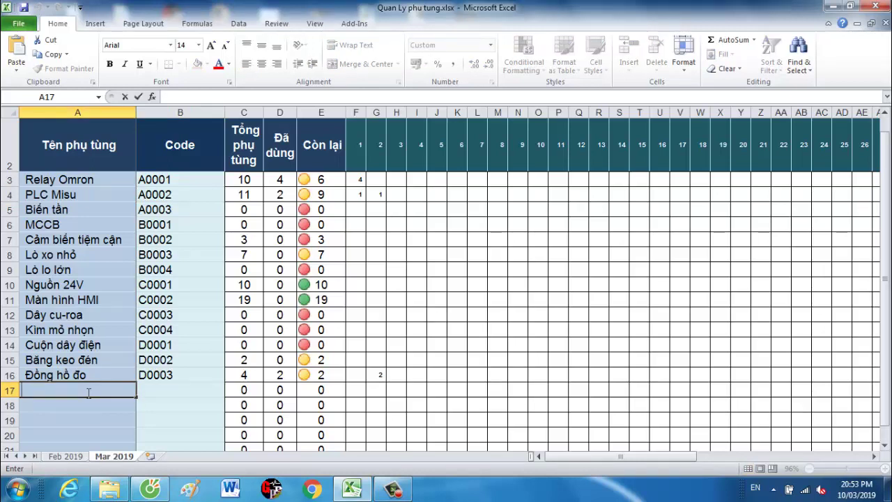
type("Relay n")
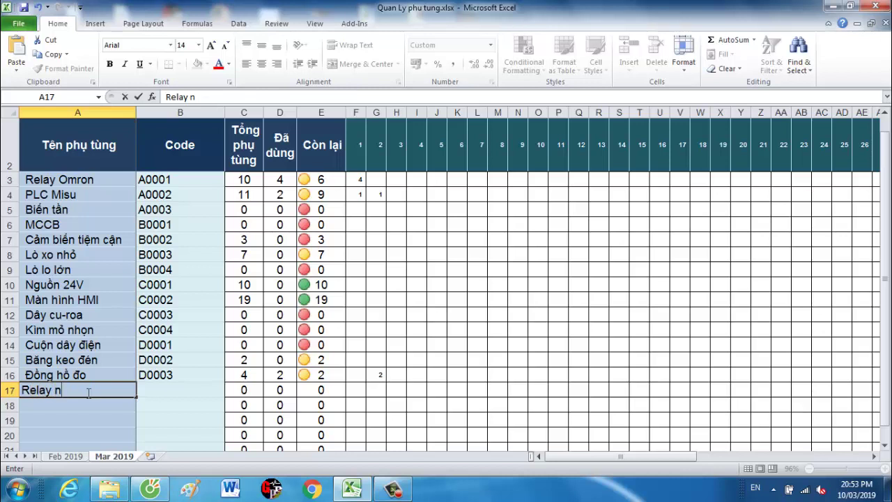
type("hiệt")
left_click(150, 394)
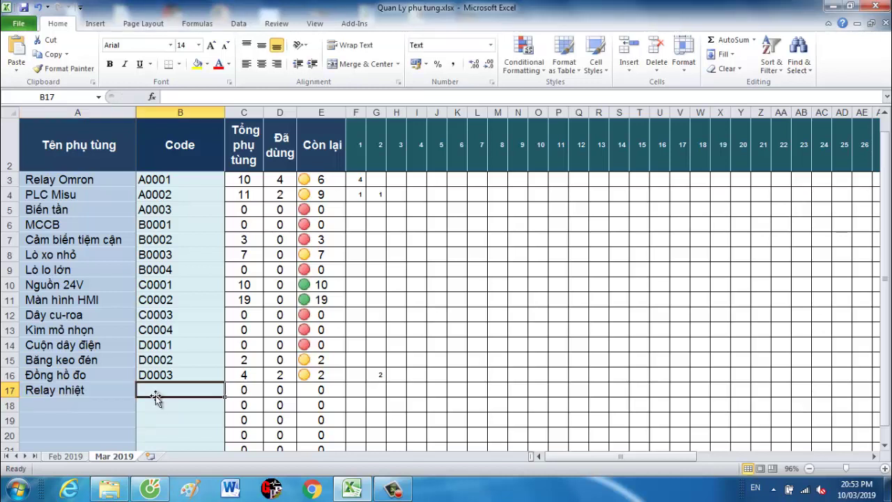
type("E")
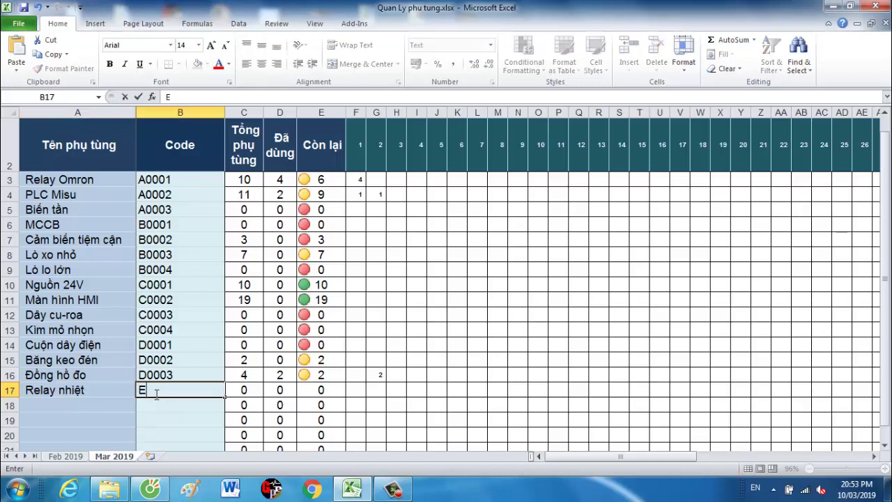
type("0001")
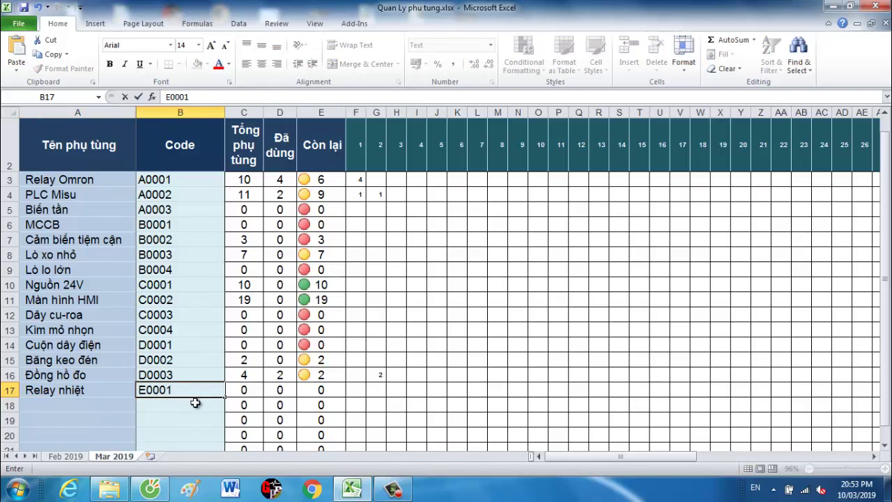
key("Return")
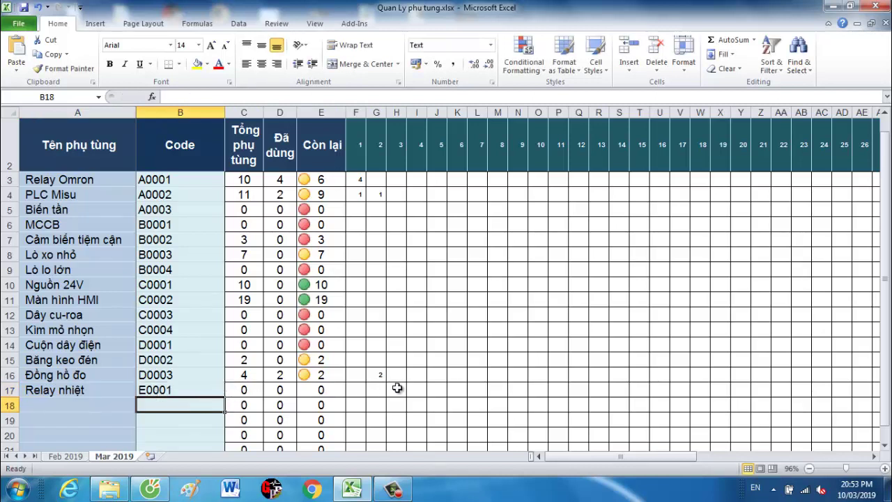
left_click(319, 388)
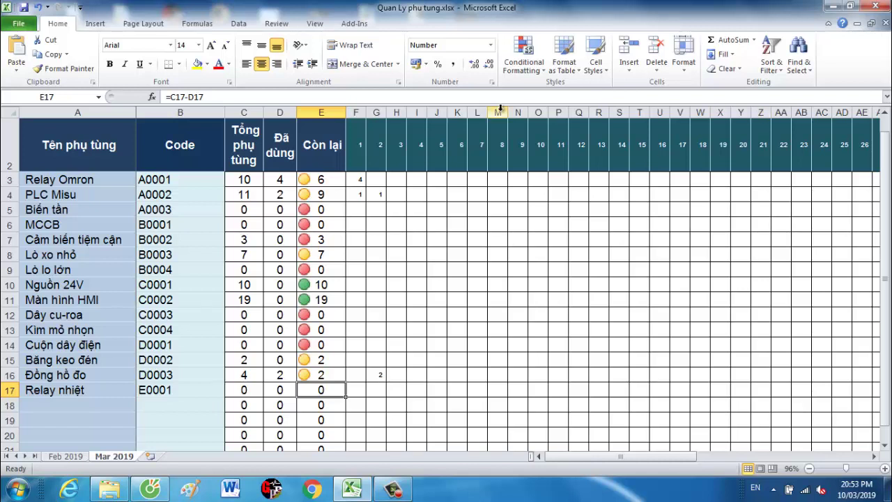
Step: Open the Conditional Formatting Rules Manager and start a new rule for cell E17
left_click(536, 75)
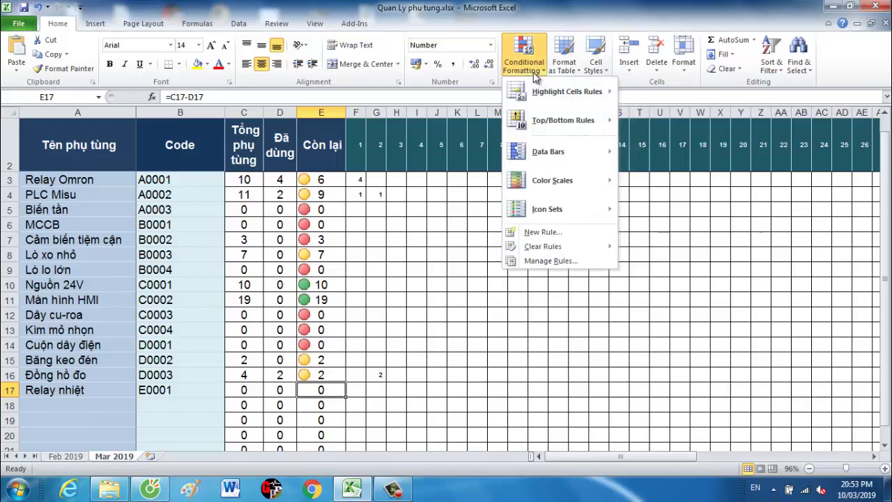
left_click(570, 262)
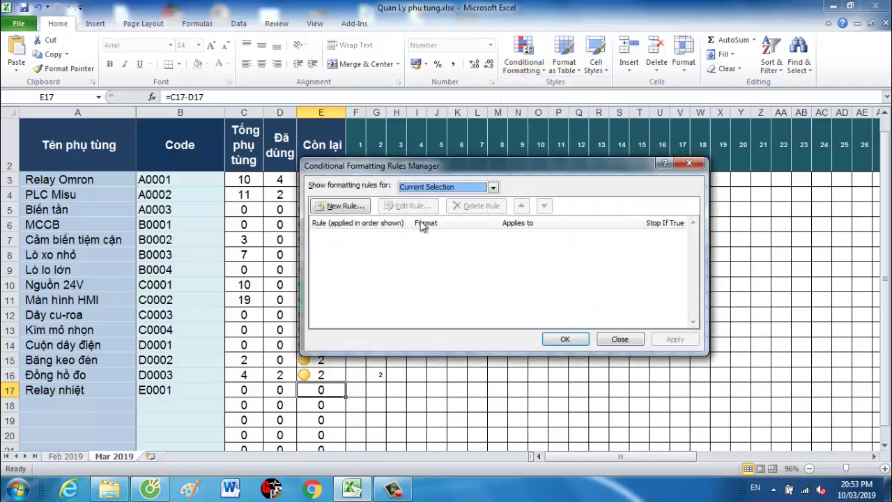
left_click(346, 208)
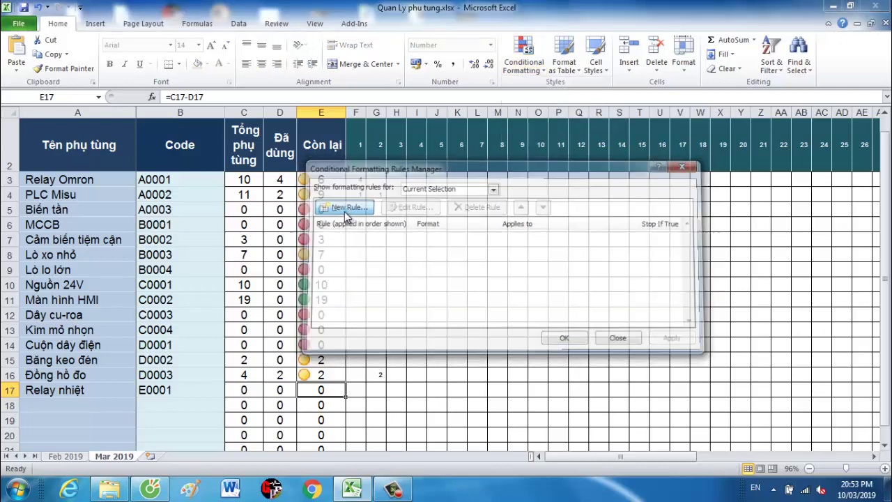
Step: Set the new rule's format style to Icon Sets with traffic-light icons
left_click_drag(437, 130, 497, 124)
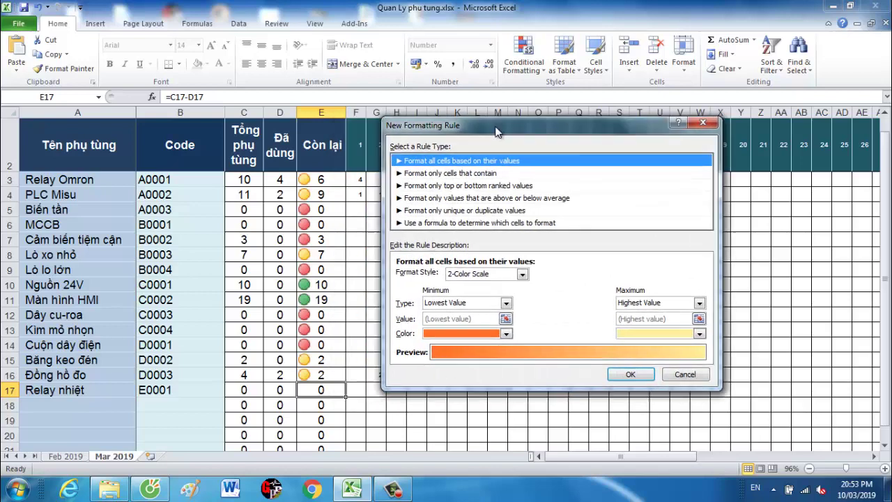
left_click(534, 271)
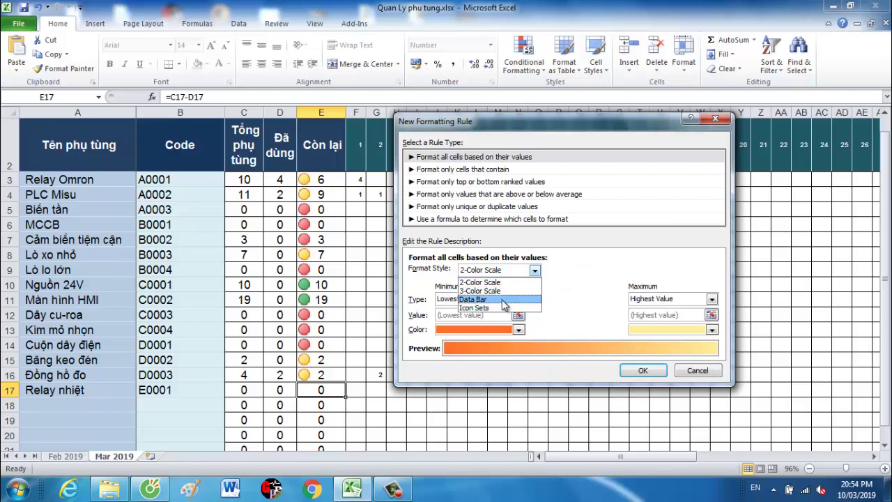
left_click(501, 283)
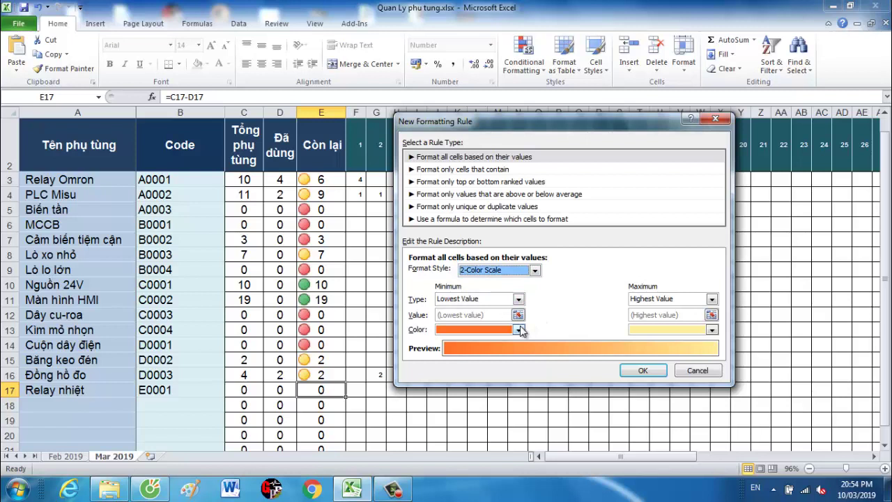
left_click(534, 269)
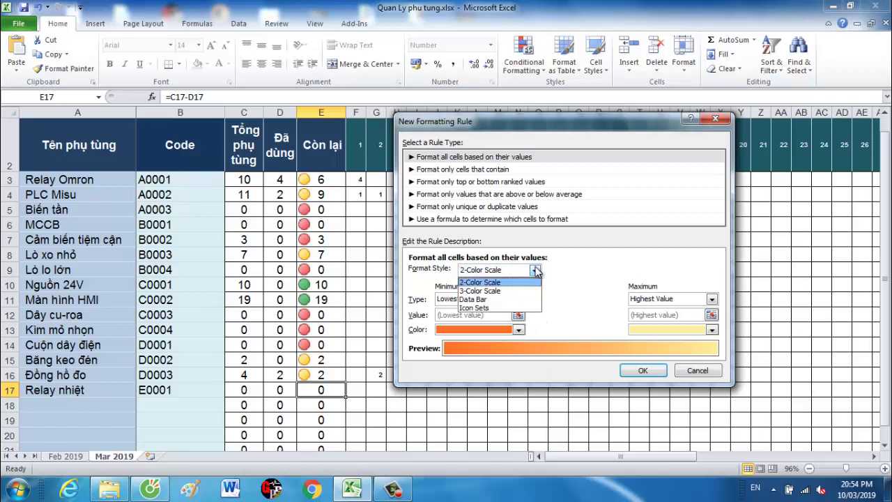
left_click(497, 289)
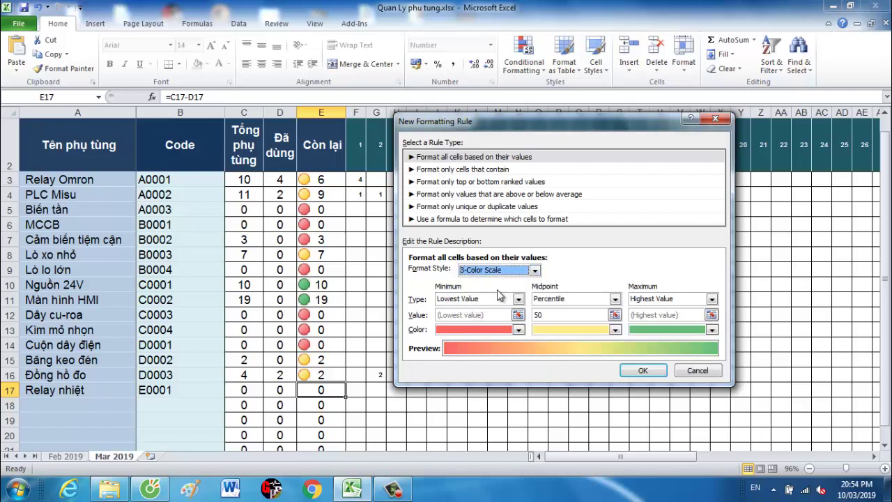
left_click(535, 270)
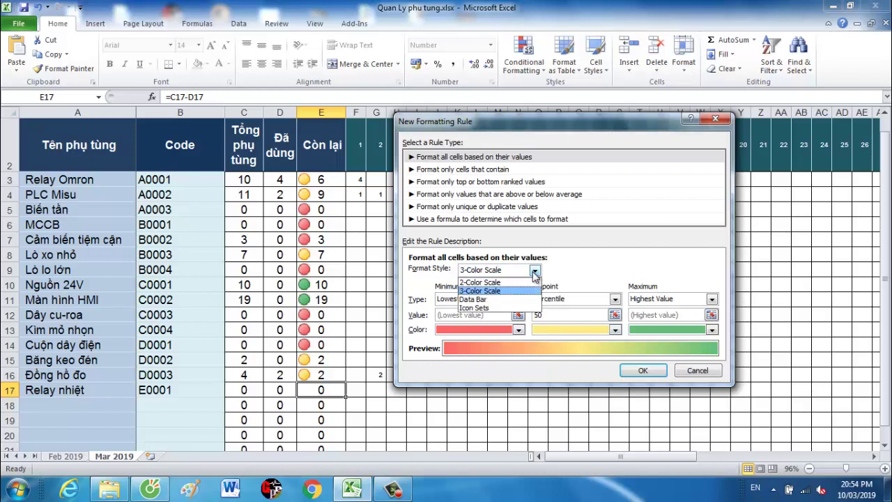
left_click(499, 300)
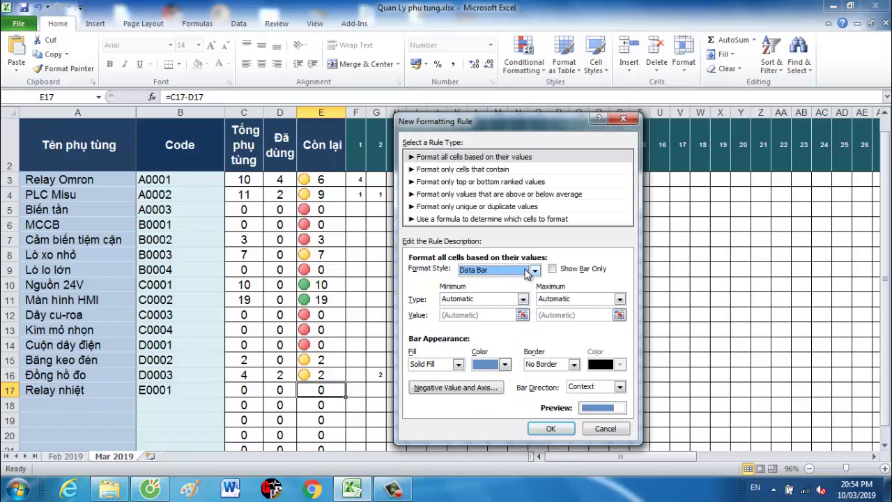
left_click(532, 271)
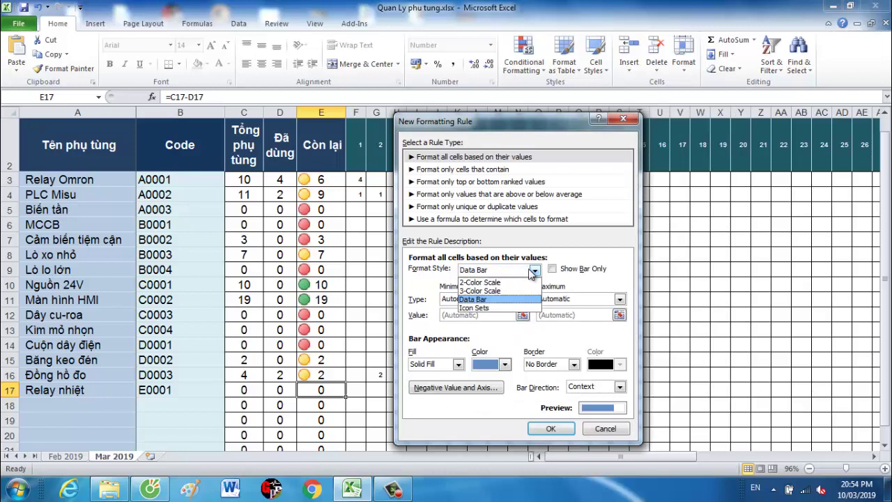
left_click(494, 309)
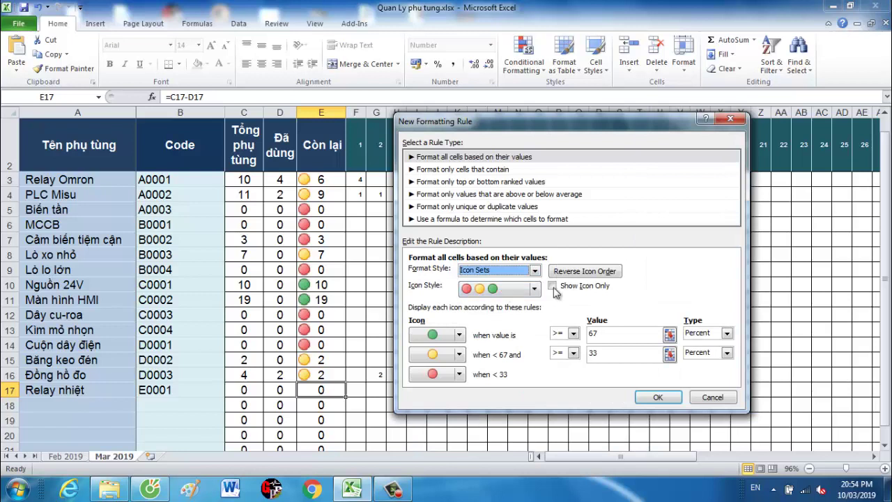
left_click(459, 335)
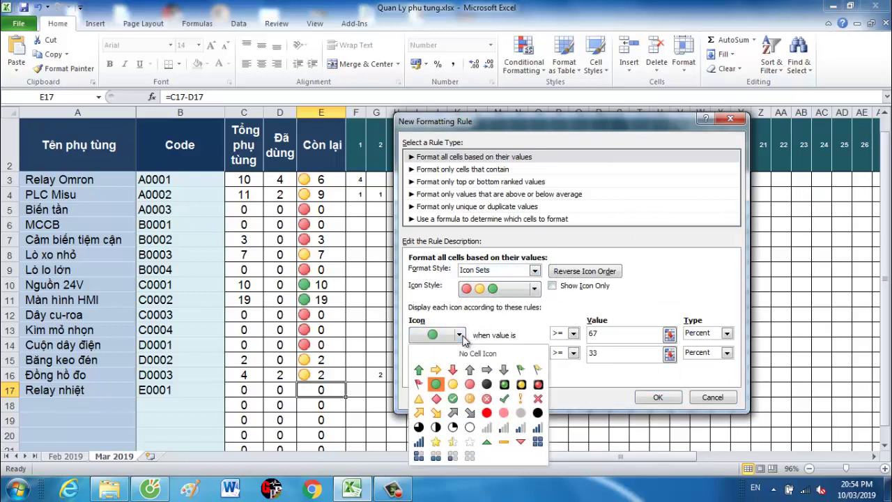
left_click(462, 336)
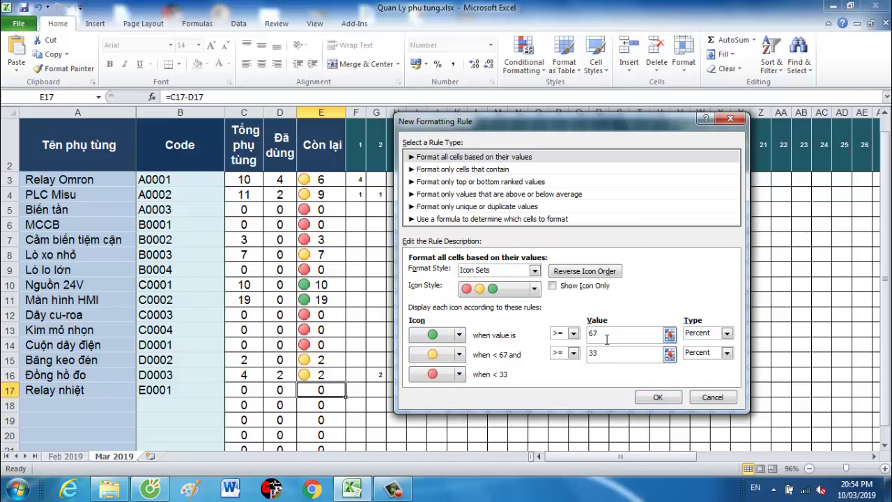
Step: Set the icon thresholds to Number type, 10 for green and 3 for yellow
left_click_drag(606, 333, 523, 332)
type("1")
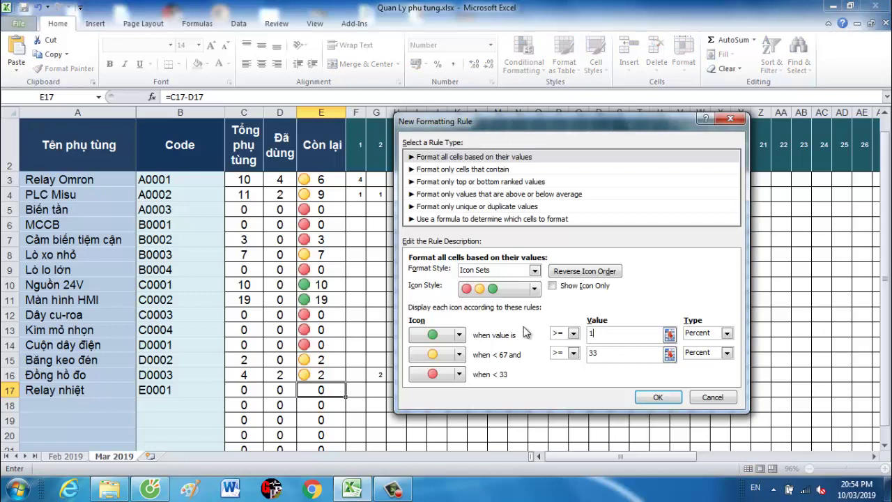
type("0")
left_click_drag(605, 358, 508, 354)
type("3")
left_click(727, 333)
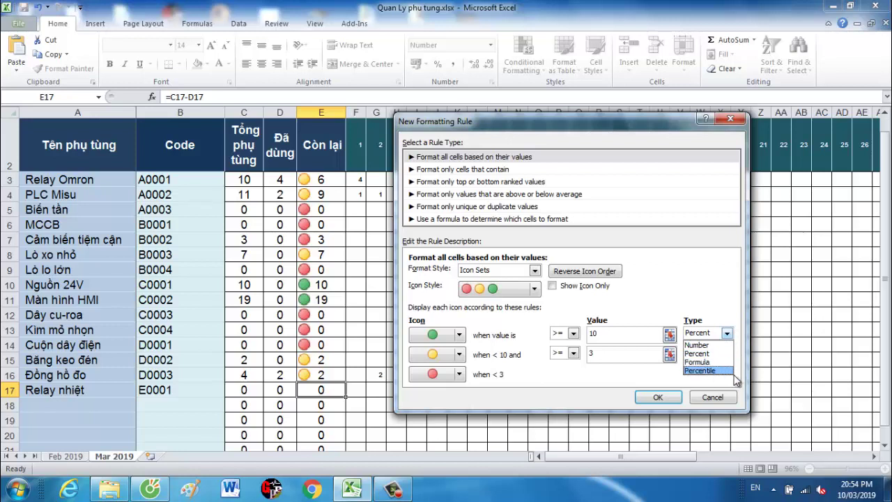
left_click(705, 345)
left_click(726, 353)
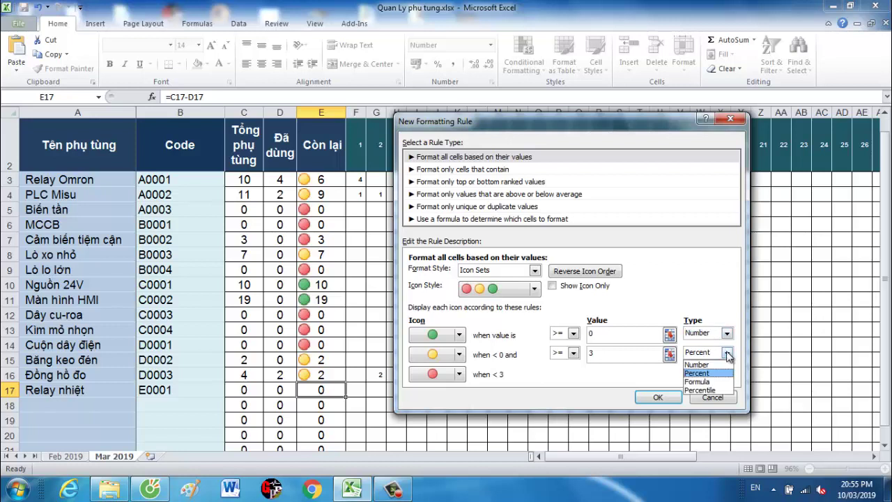
left_click(696, 364)
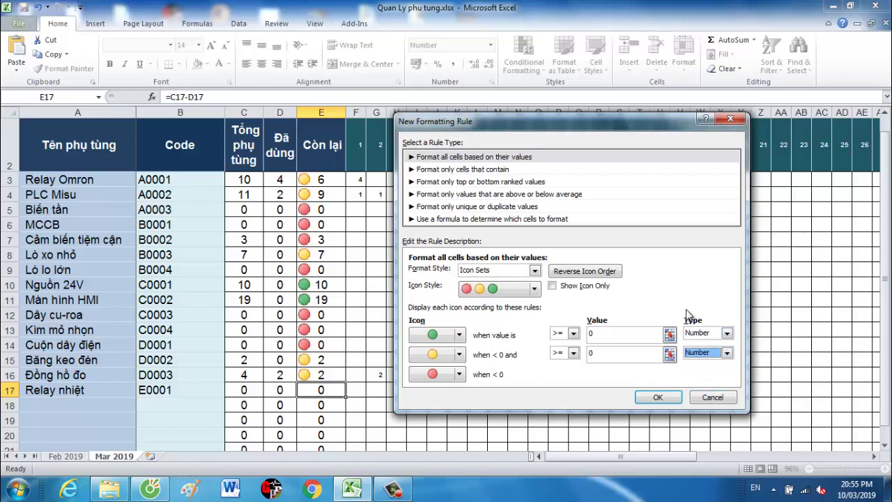
left_click(623, 336)
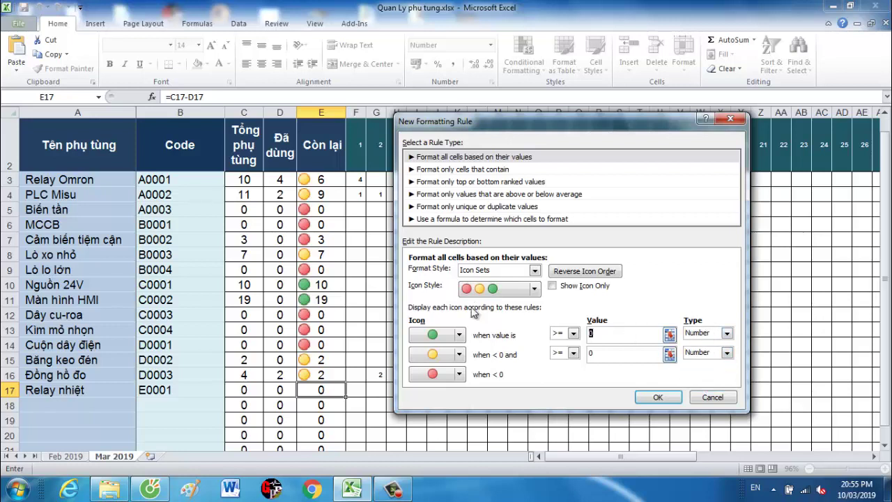
type("10")
left_click(621, 353)
Step: Confirm and apply the icon-set rule, close the Rules Manager, then select row 17
left_click(658, 397)
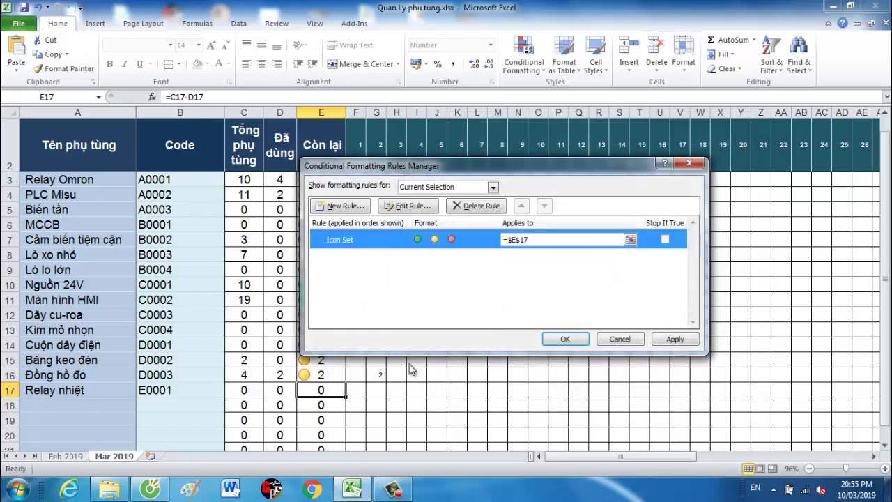
left_click(674, 340)
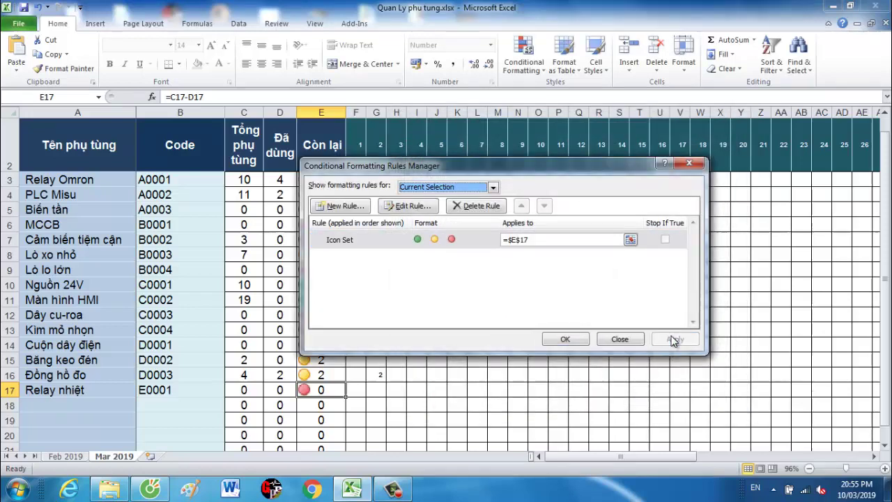
left_click(573, 338)
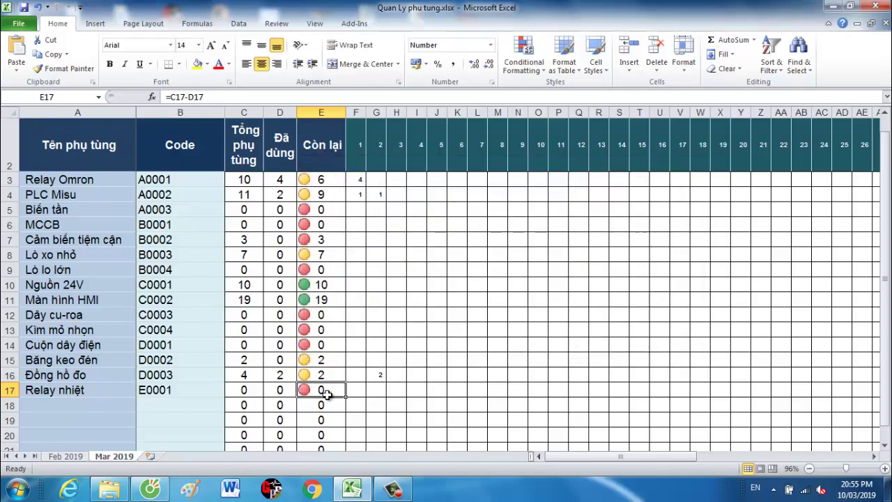
mouse_move(579, 458)
left_mouse_down()
mouse_move(662, 454)
mouse_move(557, 456)
left_mouse_up()
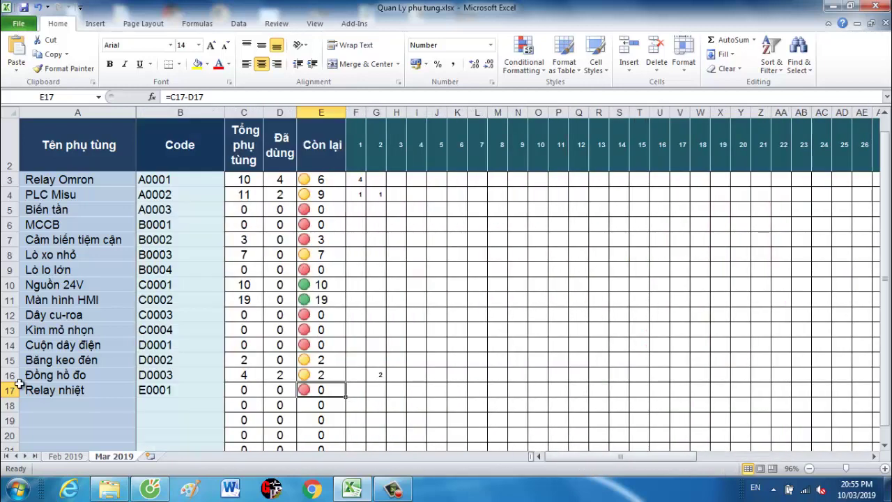
left_click(9, 389)
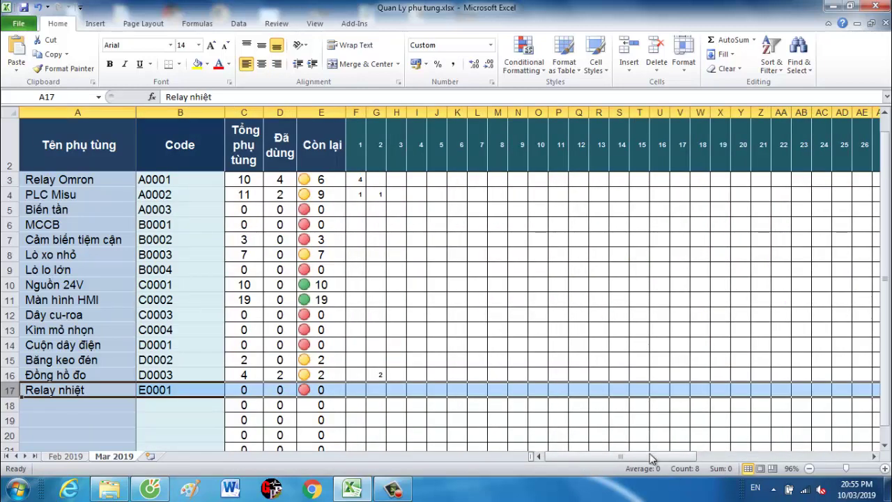
Step: Enter 10 received in the day 4 cell AR17 for Relay nhiệt, then return to column A
left_click_drag(652, 456, 739, 463)
left_click(696, 390)
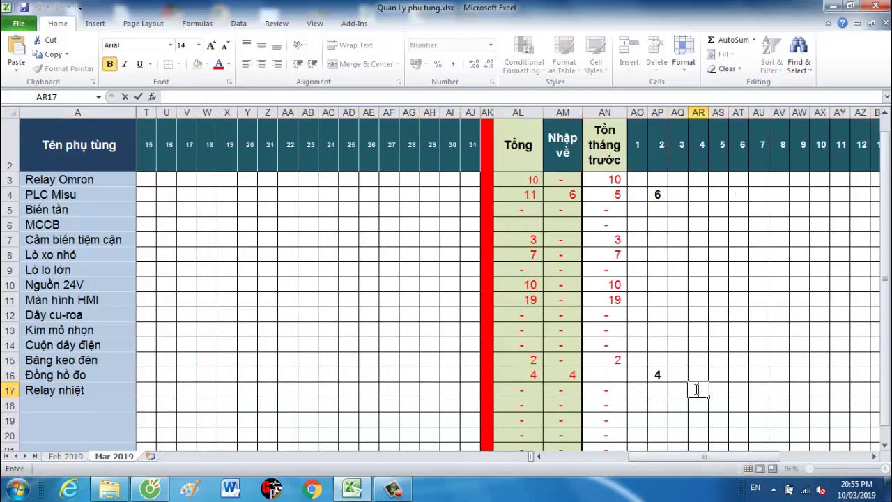
type("10")
key("Return")
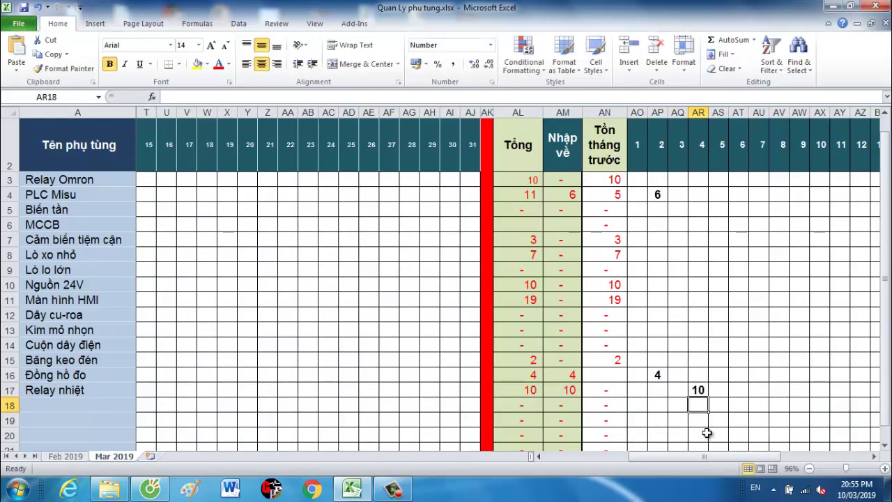
left_click_drag(696, 458, 439, 443)
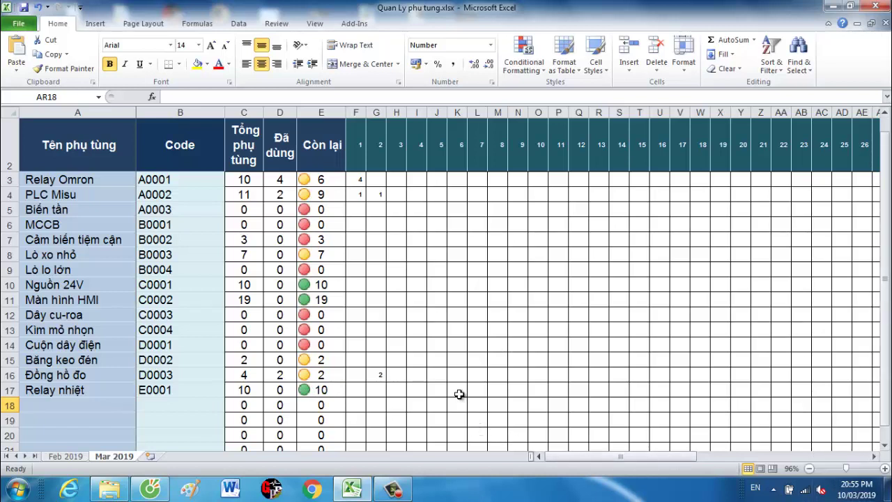
double_click(560, 387)
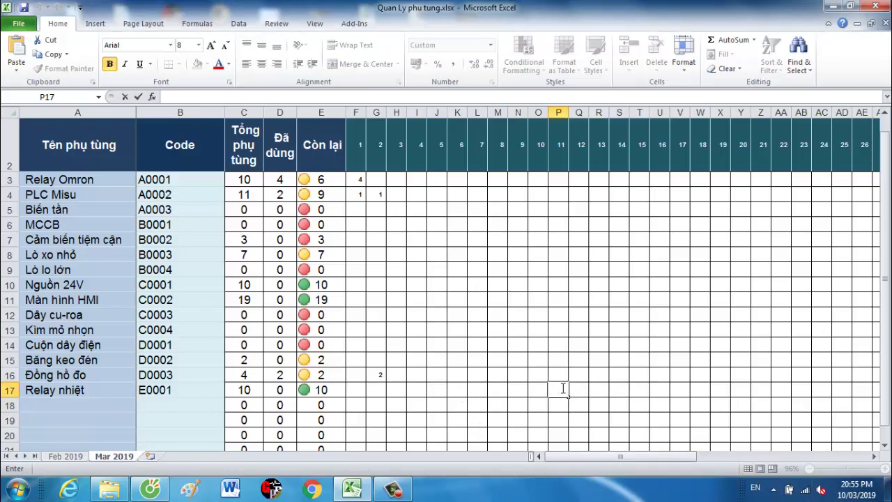
type("2")
key("Return")
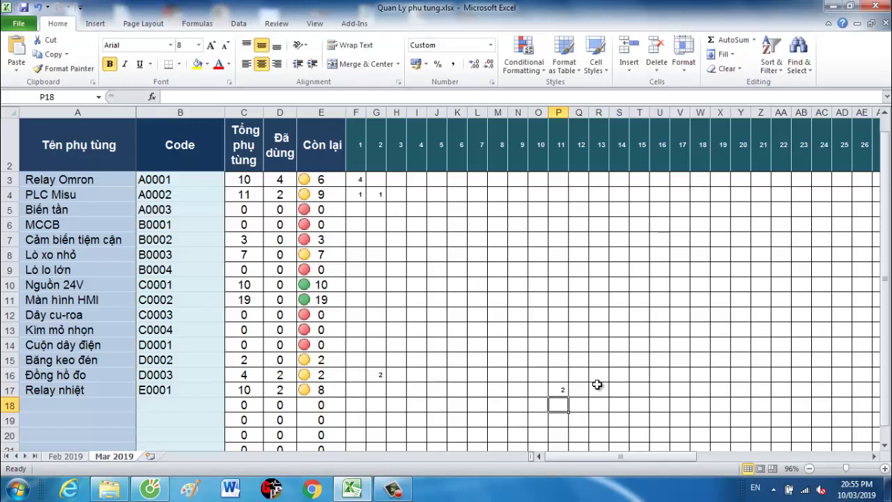
double_click(659, 390)
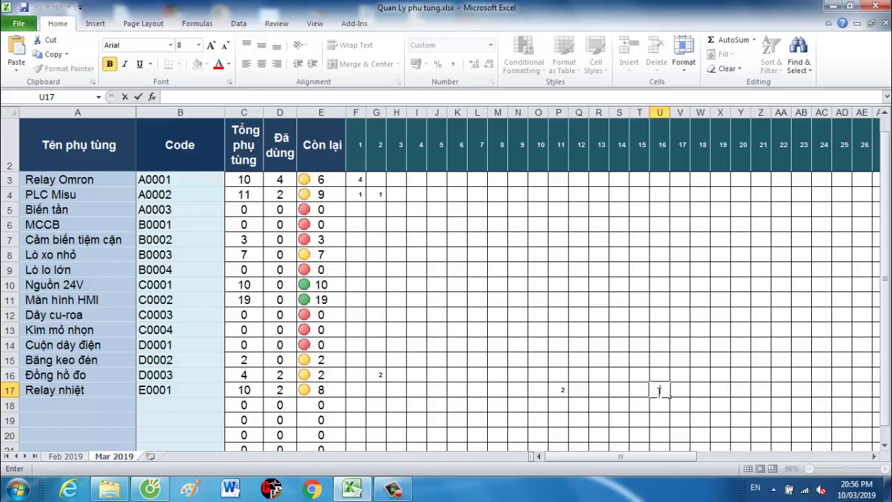
type("6")
key("Return")
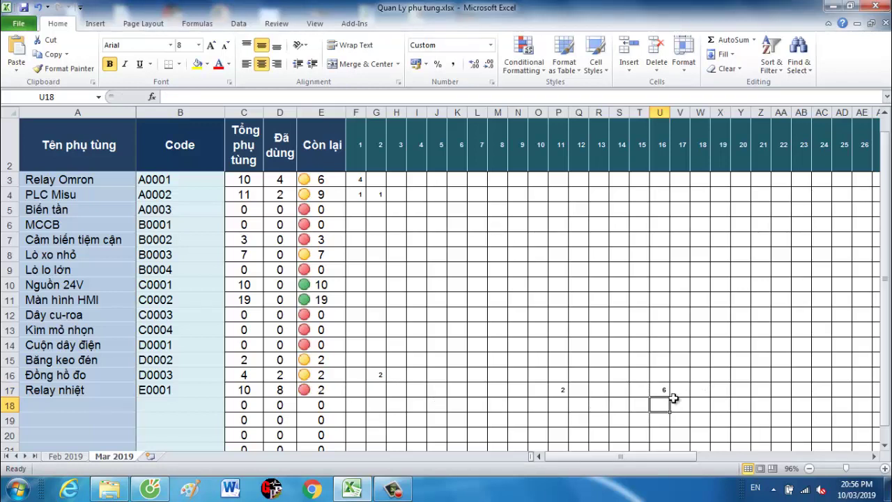
left_click(561, 391)
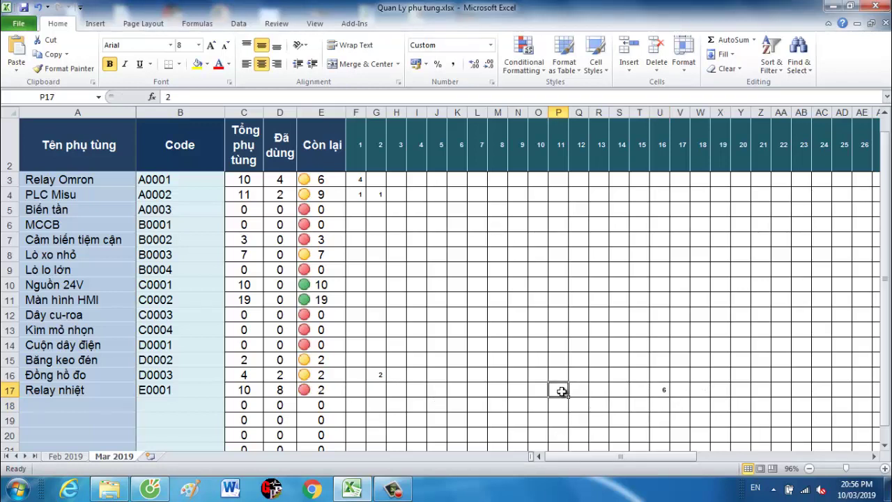
key("Delete")
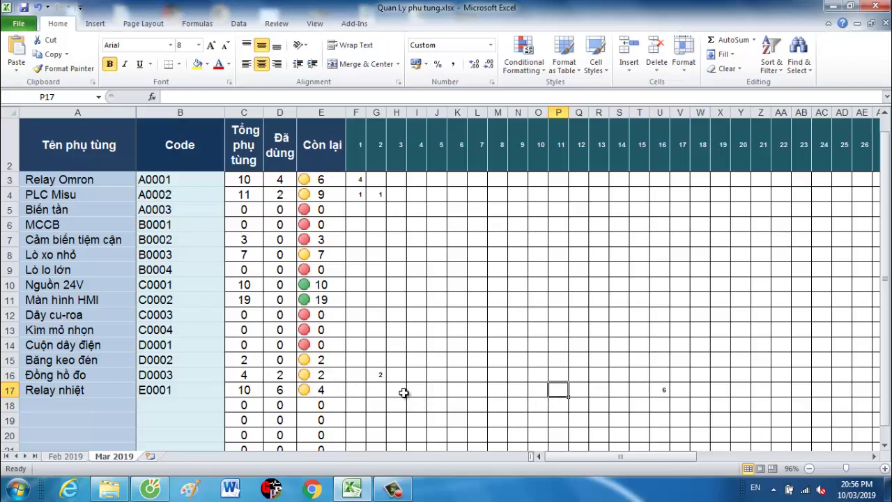
left_click(664, 390)
key("Delete")
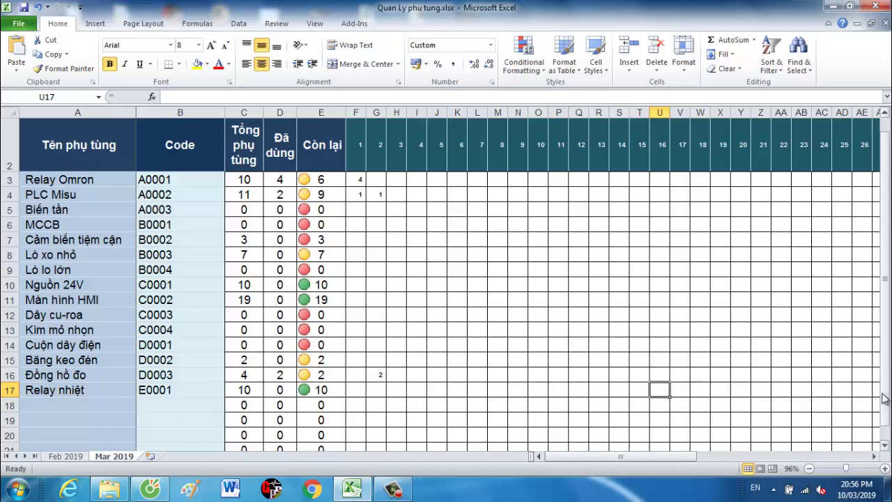
Step: Select remaining-stock cell E18 and open Conditional Formatting > Manage Rules
left_click_drag(885, 398, 888, 352)
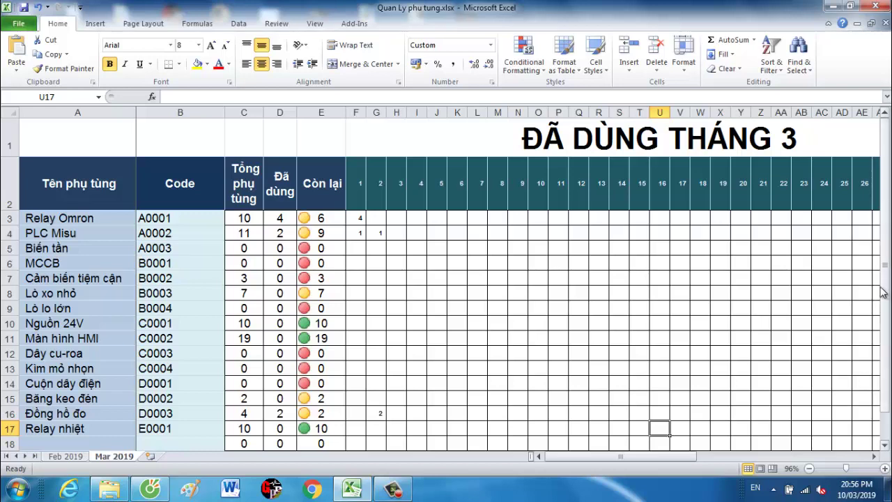
left_click_drag(883, 291, 883, 282)
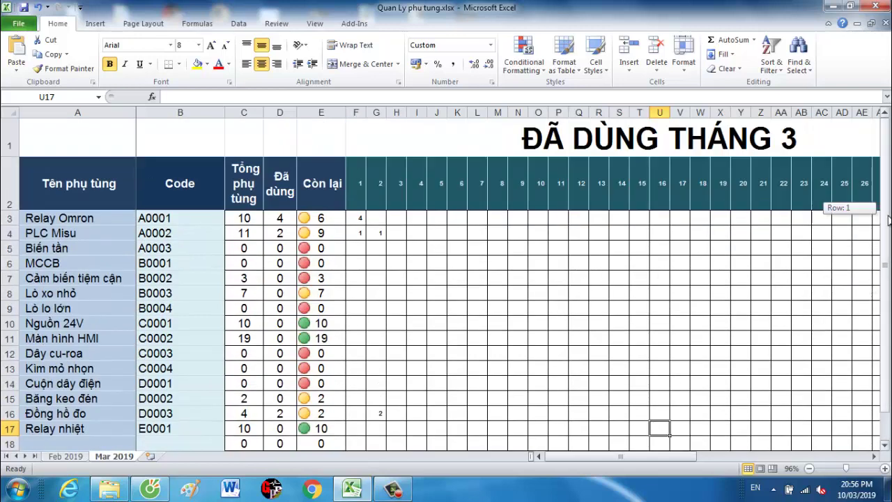
left_click_drag(885, 212, 885, 221)
left_click(339, 352)
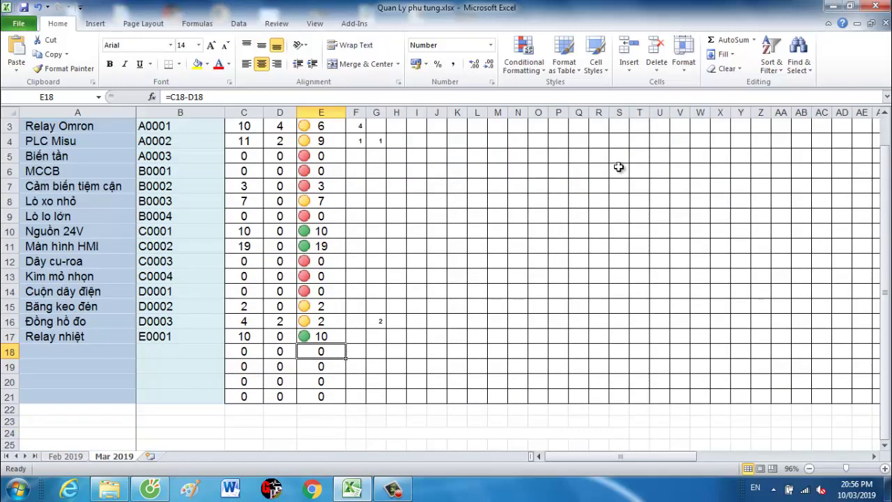
left_click(538, 72)
left_click(537, 262)
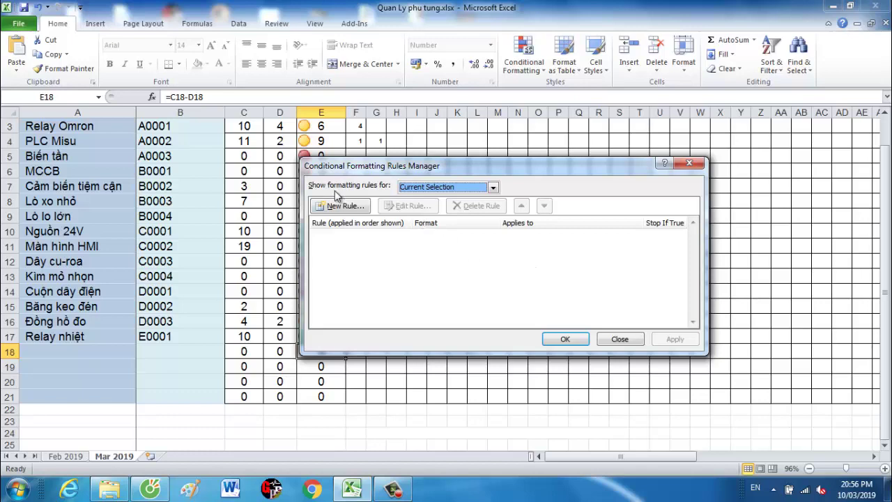
left_click(336, 207)
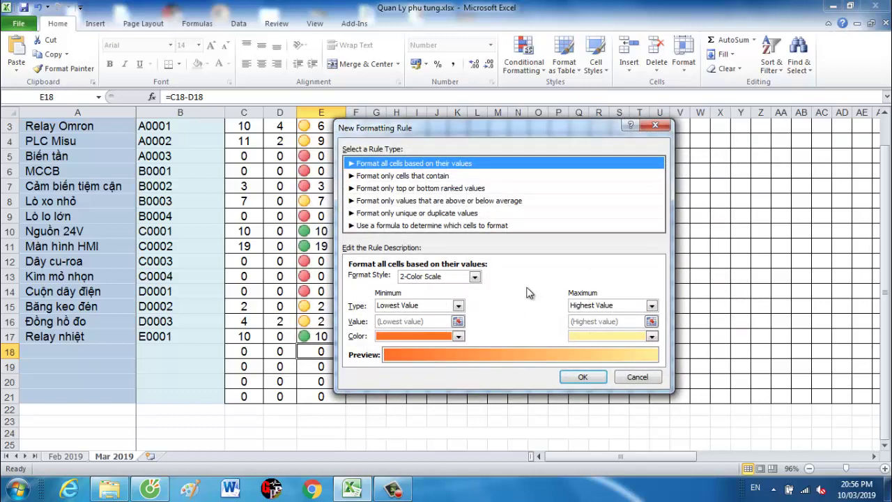
left_click(651, 305)
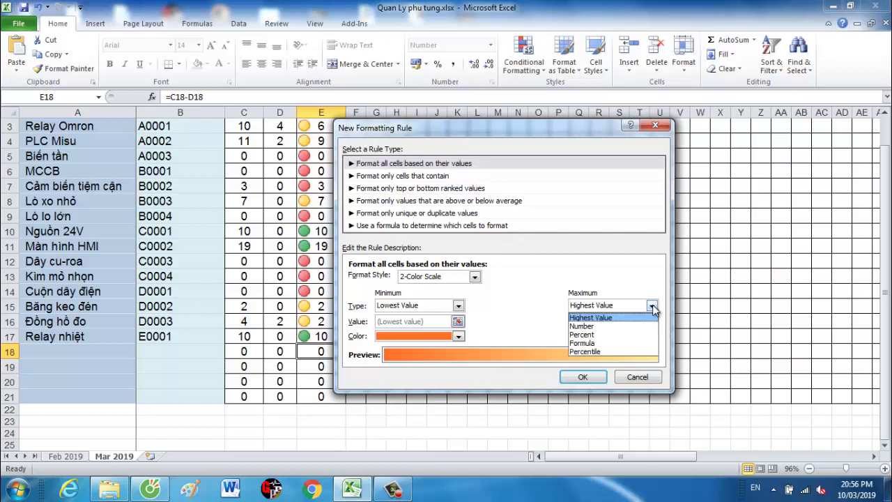
left_click(652, 304)
left_click(652, 304)
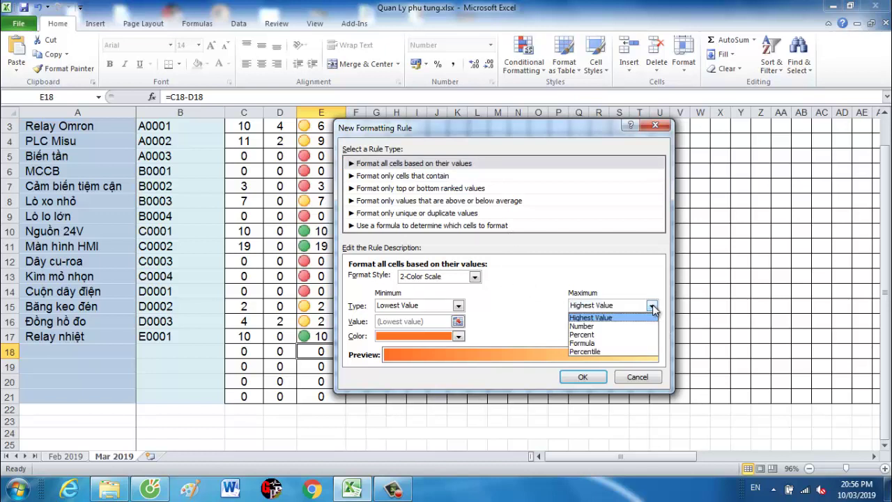
left_click(586, 344)
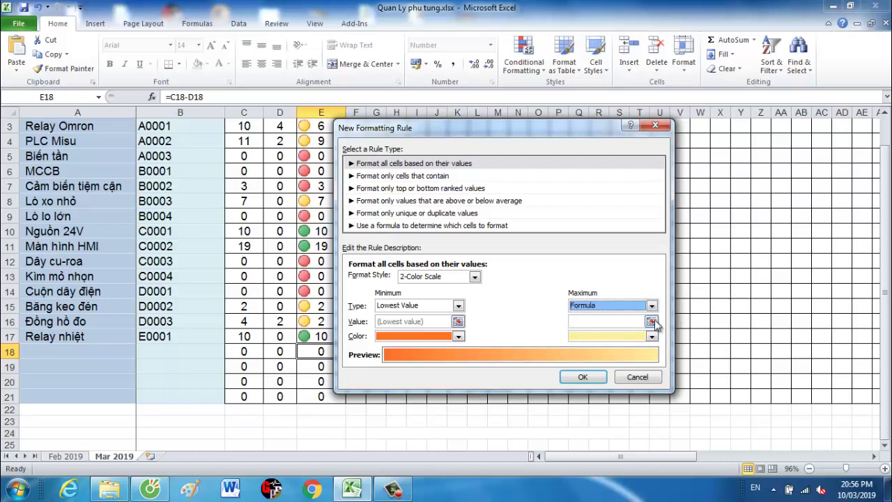
left_click(650, 322)
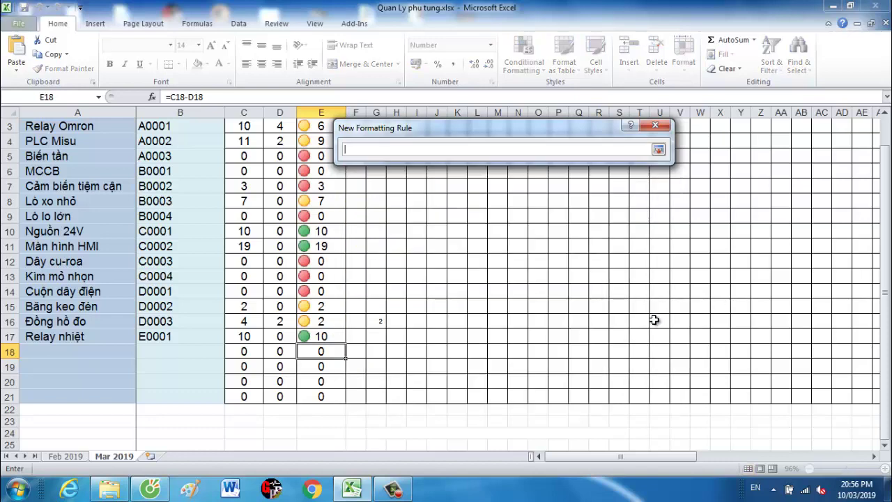
left_click(655, 128)
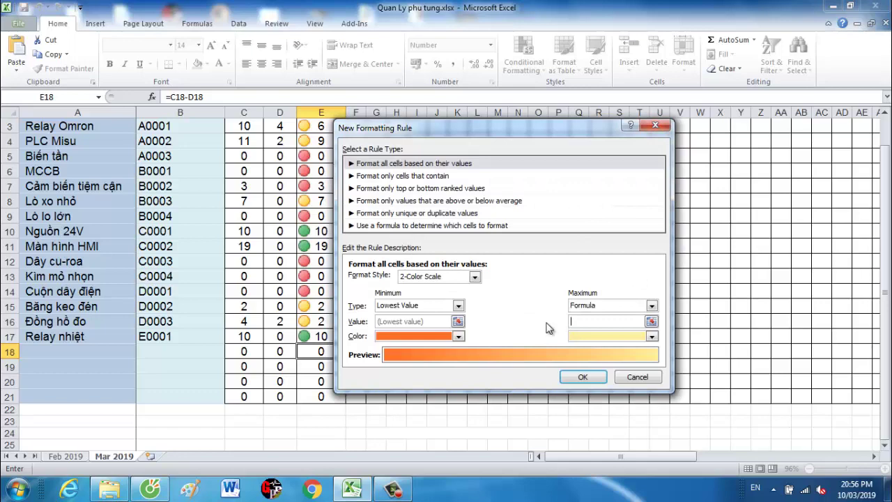
left_click(655, 125)
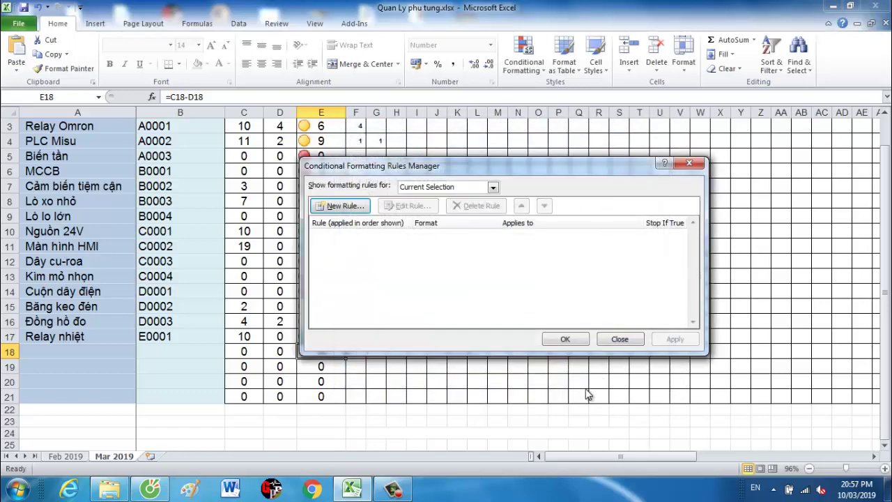